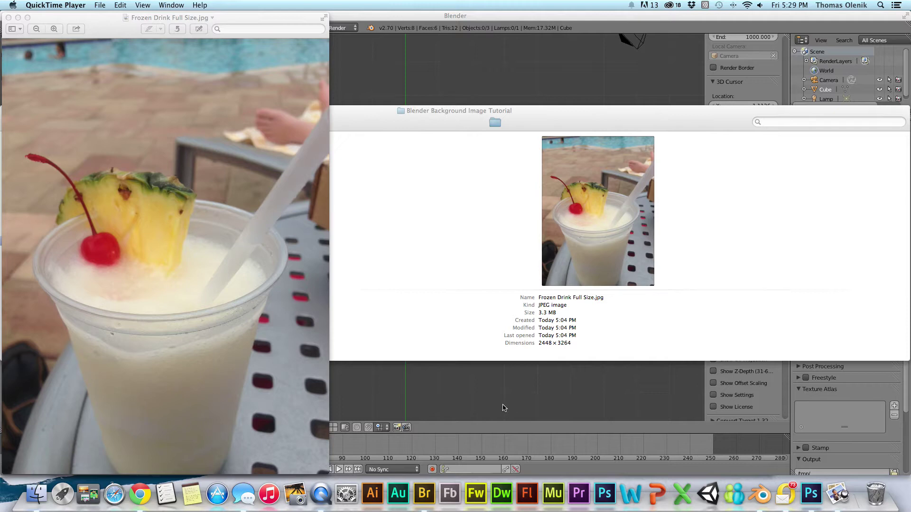
# Step: Look at the reference photo Frozen Drink Full Size.jpg in Preview and return to Blender
pyautogui.click(504, 408)
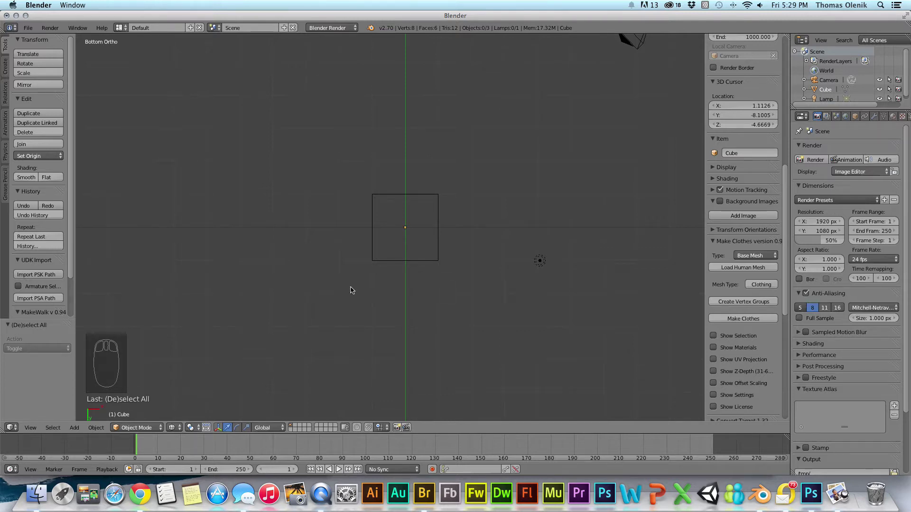
pyautogui.click(837, 494)
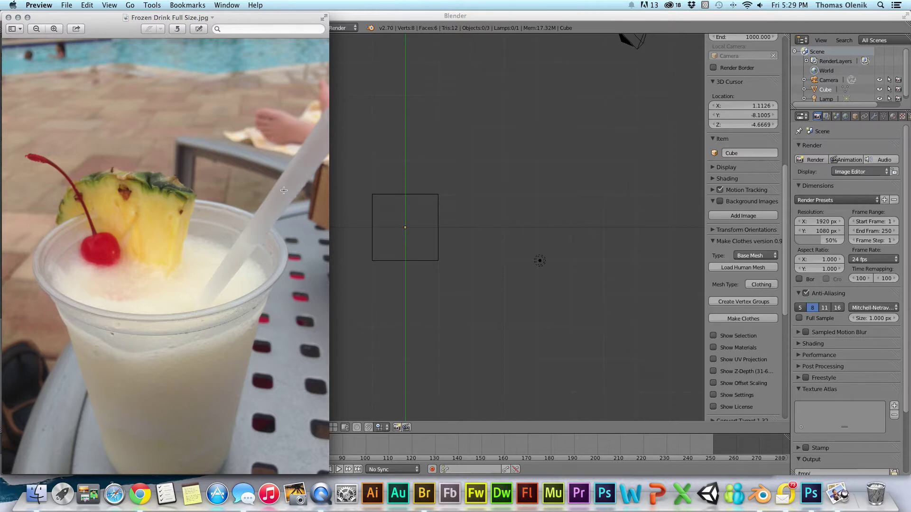
pyautogui.click(601, 30)
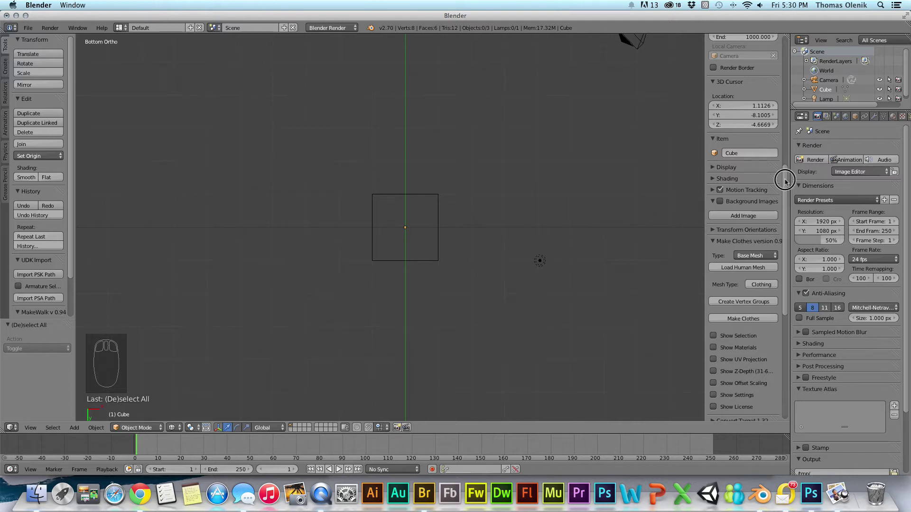
# Step: Enable background images for the 3D view and add an image slot with its axis set to Left
pyautogui.scroll(-3, 785, 183)
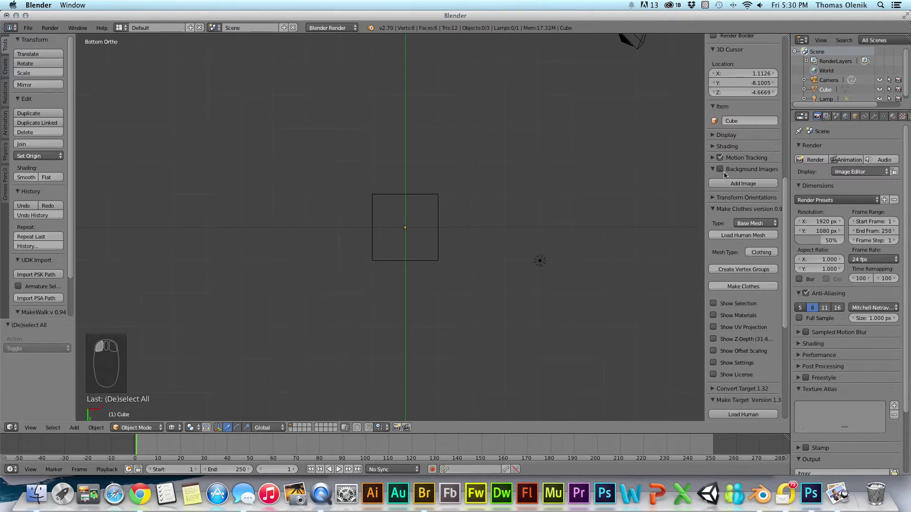
pyautogui.click(720, 169)
pyautogui.click(736, 184)
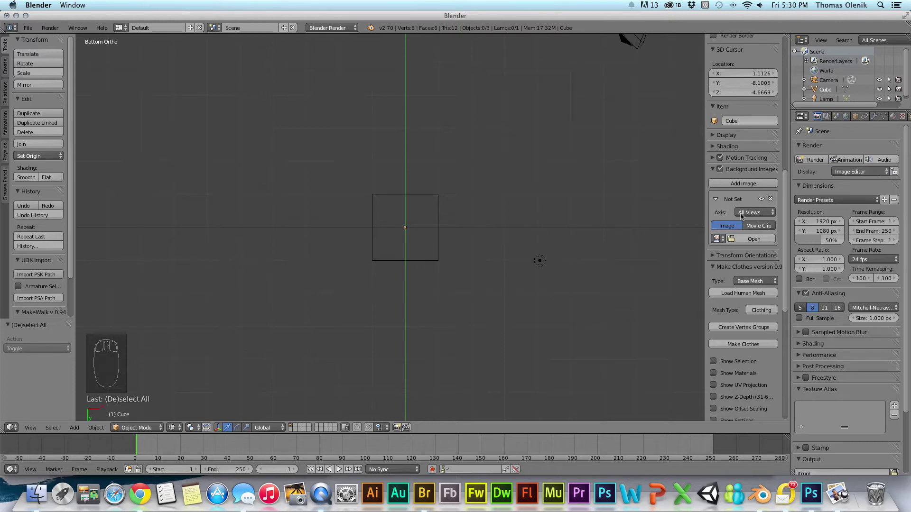
pyautogui.click(774, 216)
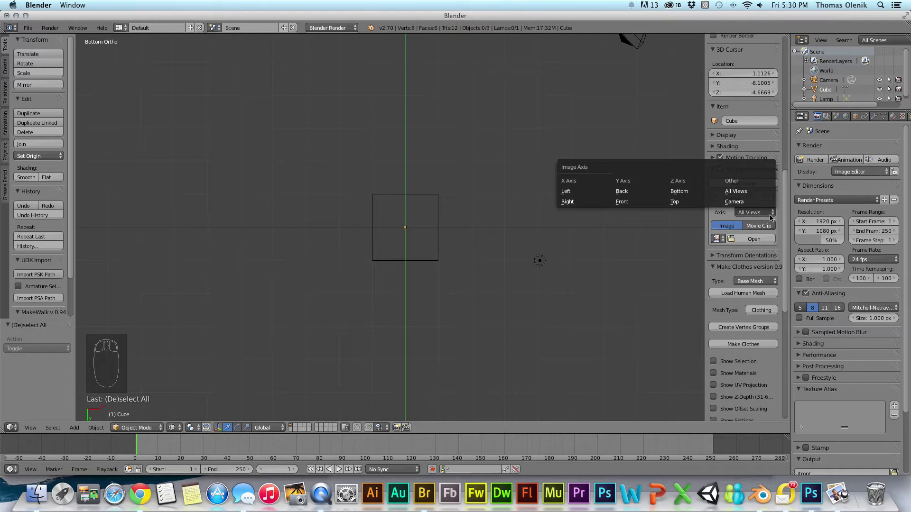
pyautogui.click(566, 191)
# Step: Load Frozen Drink Full Size.jpg from the Blender Background Image Tutorial folder in Pictures as the background image
pyautogui.click(744, 241)
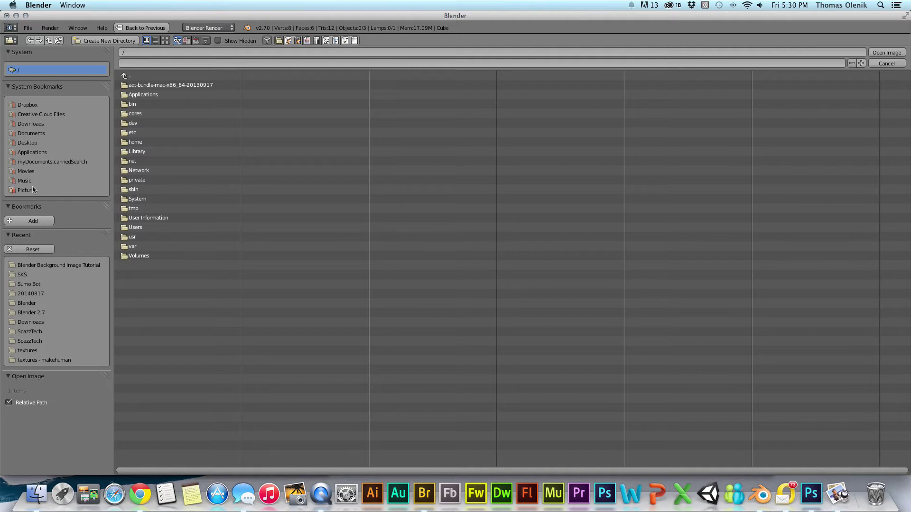
pyautogui.click(30, 190)
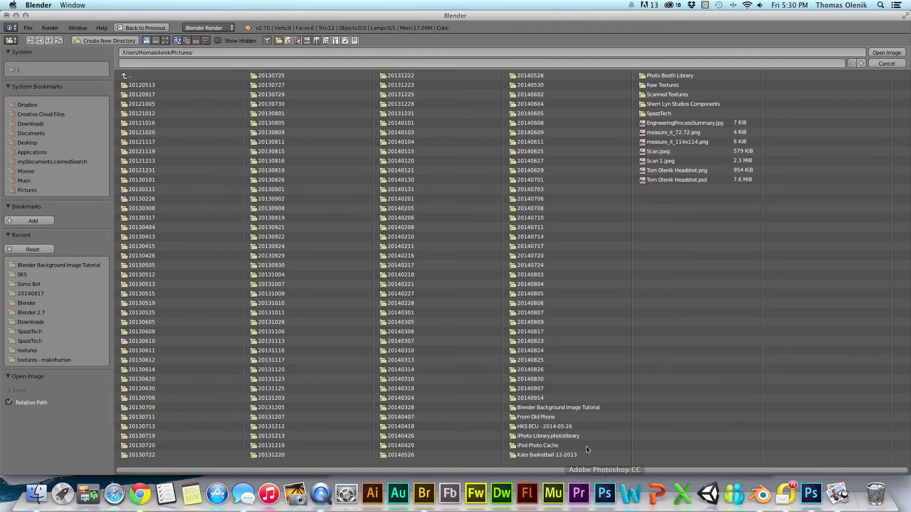
pyautogui.click(579, 408)
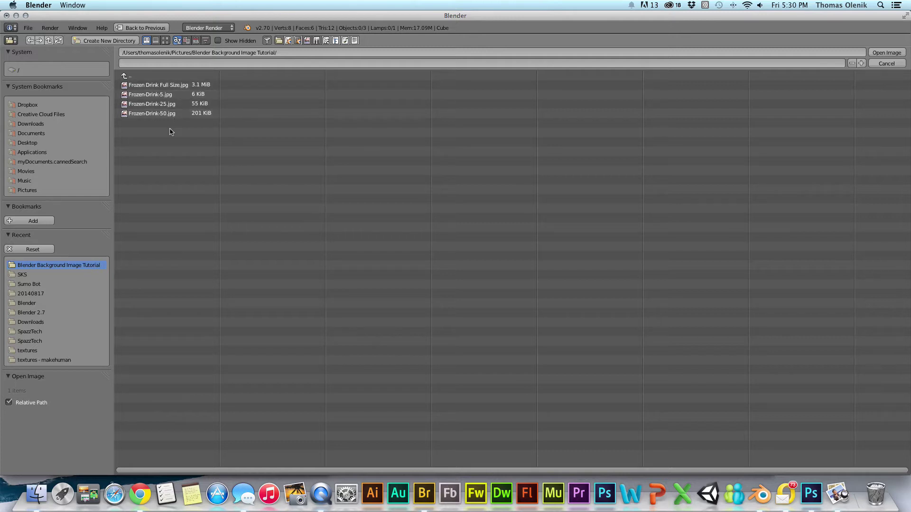
pyautogui.click(158, 85)
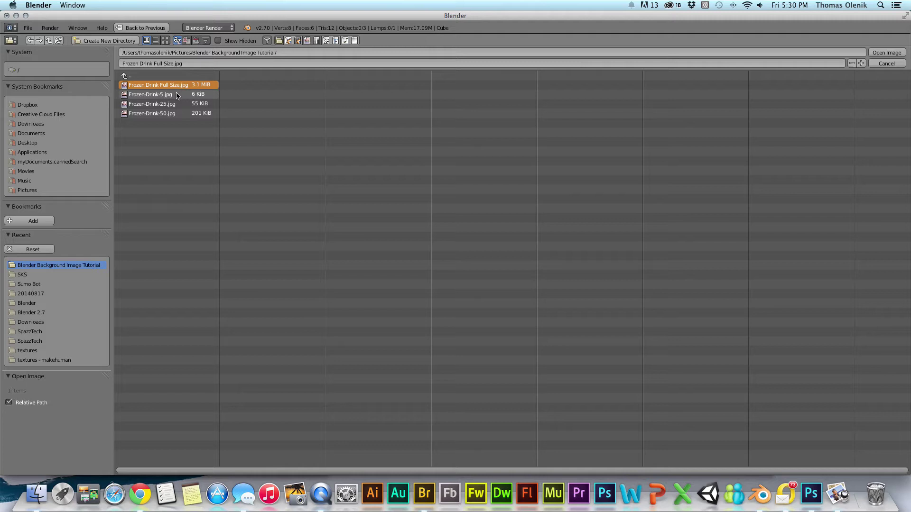
pyautogui.doubleClick(162, 86)
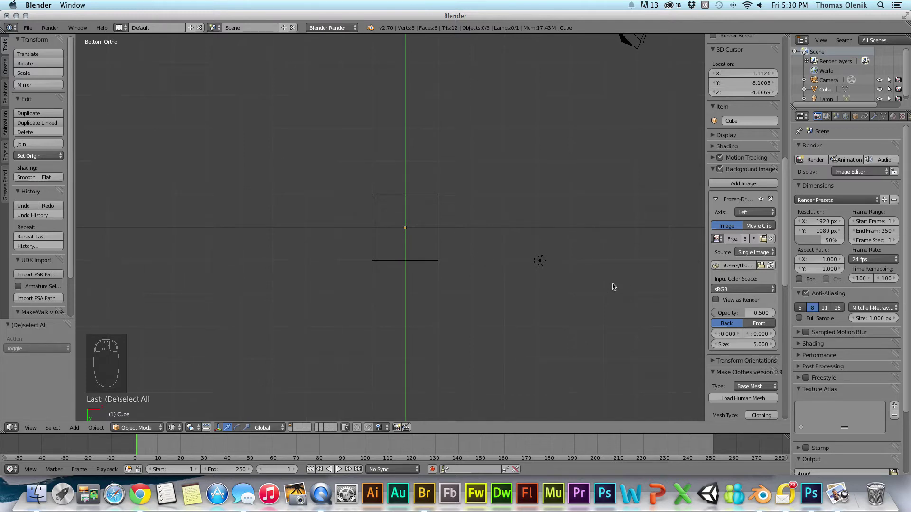
# Step: Check the background image against the front, right, top and left orthographic views, ending in the left view
pyautogui.press('KP_1')
pyautogui.press('KP_3')
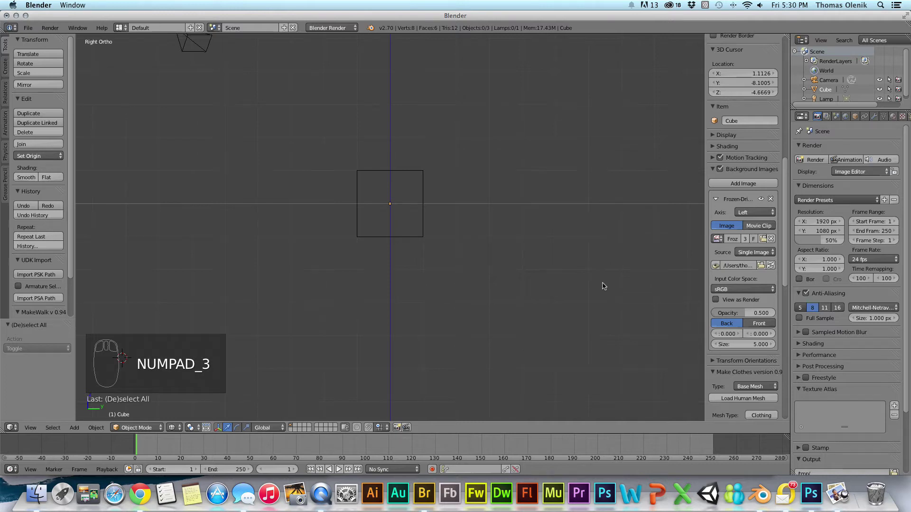
pyautogui.press('KP_9')
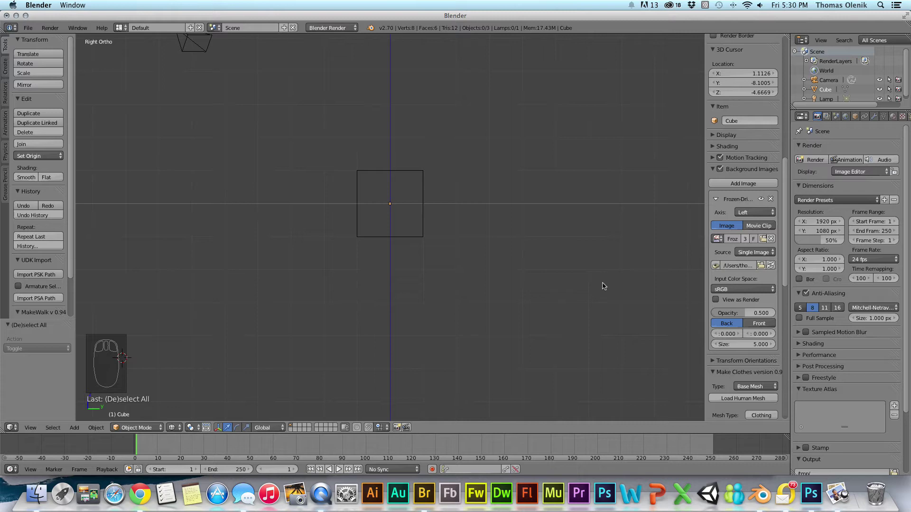
pyautogui.press('KP_1')
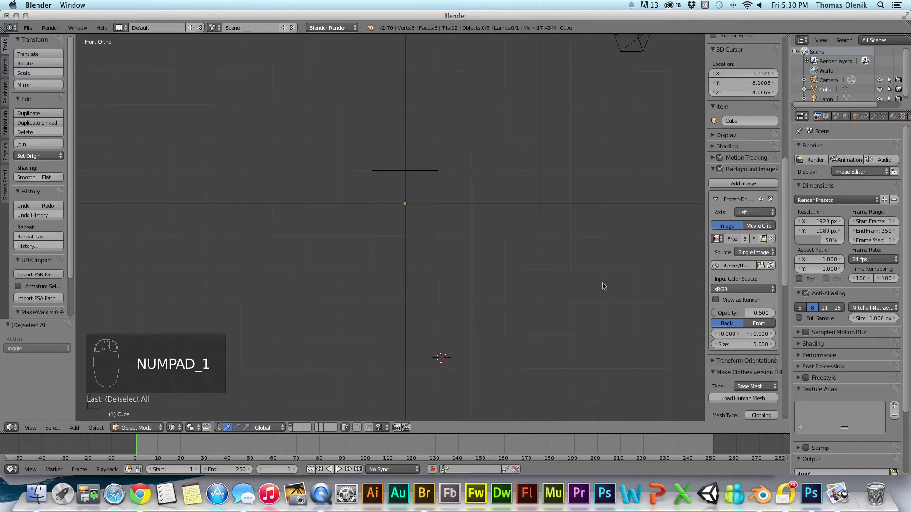
pyautogui.press('KP_3')
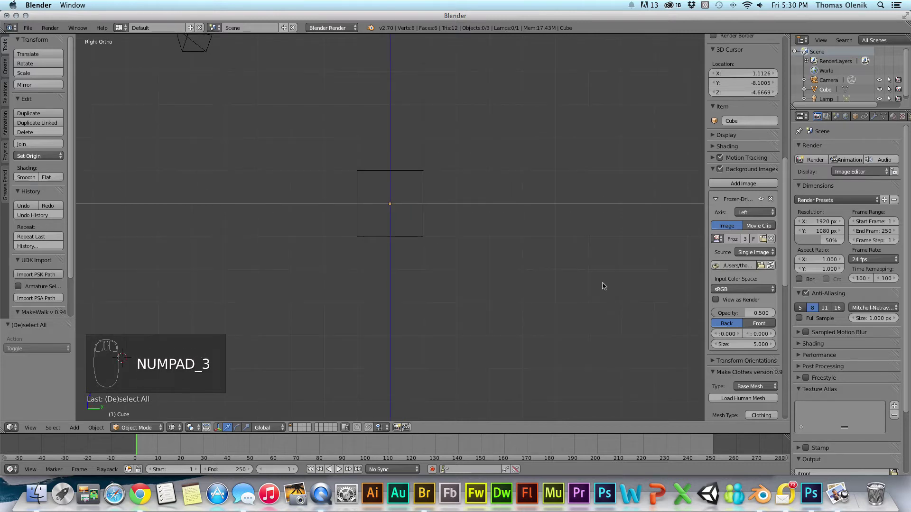
pyautogui.press('KP_7')
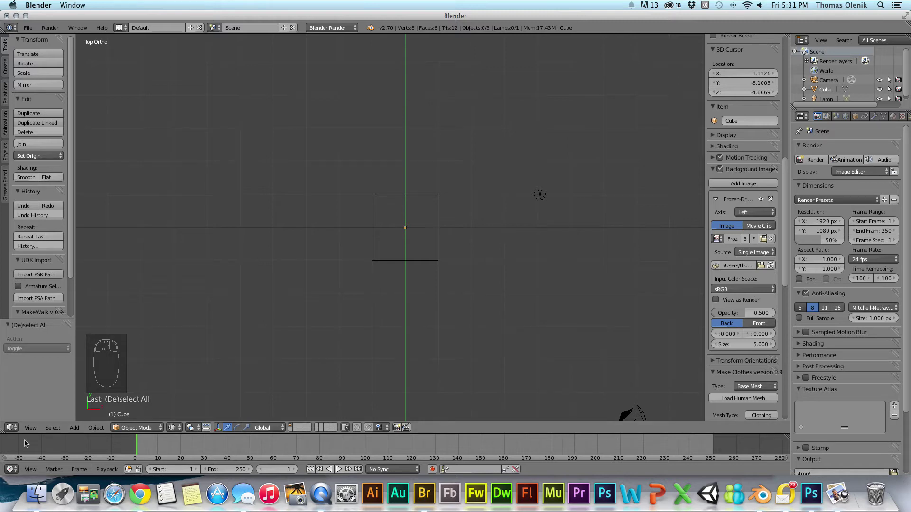
pyautogui.click(32, 429)
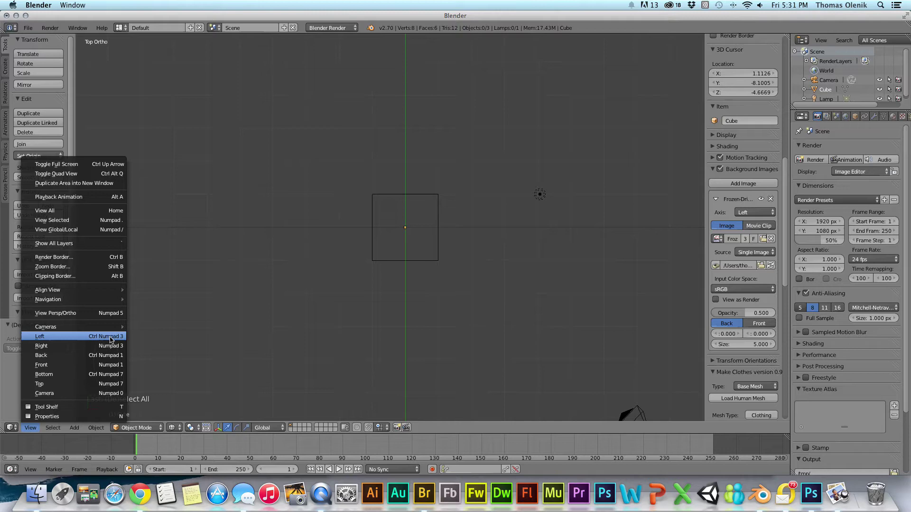
pyautogui.click(153, 339)
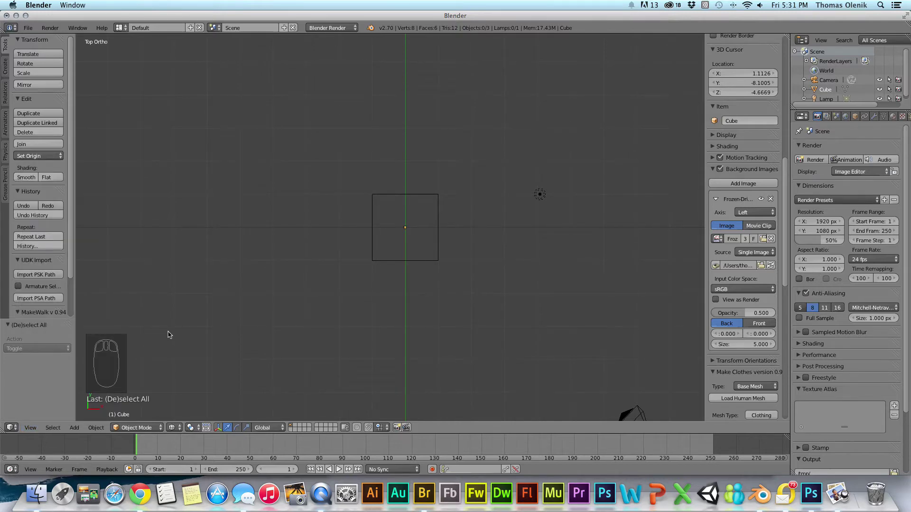
pyautogui.press('ctrl+KP_3')
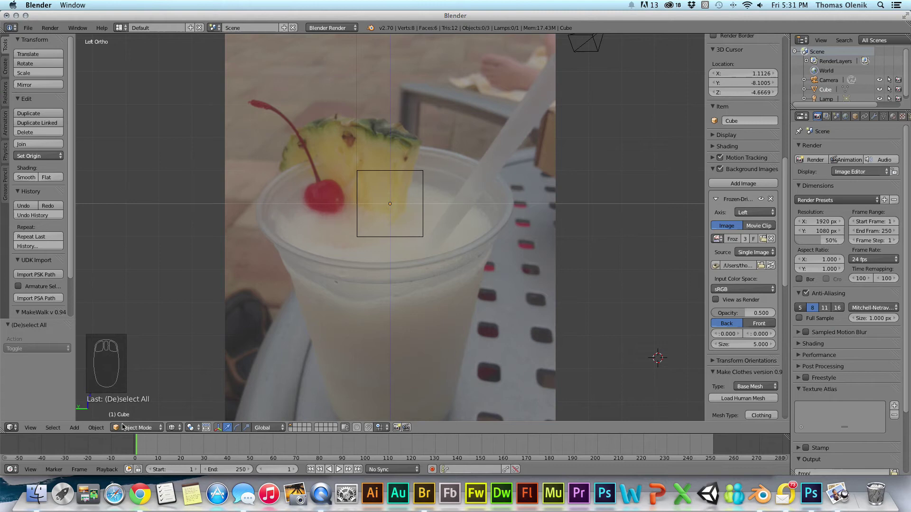
# Step: Examine the file details of Frozen-Drink-5.jpg in Finder and return to Blender
pyautogui.click(36, 494)
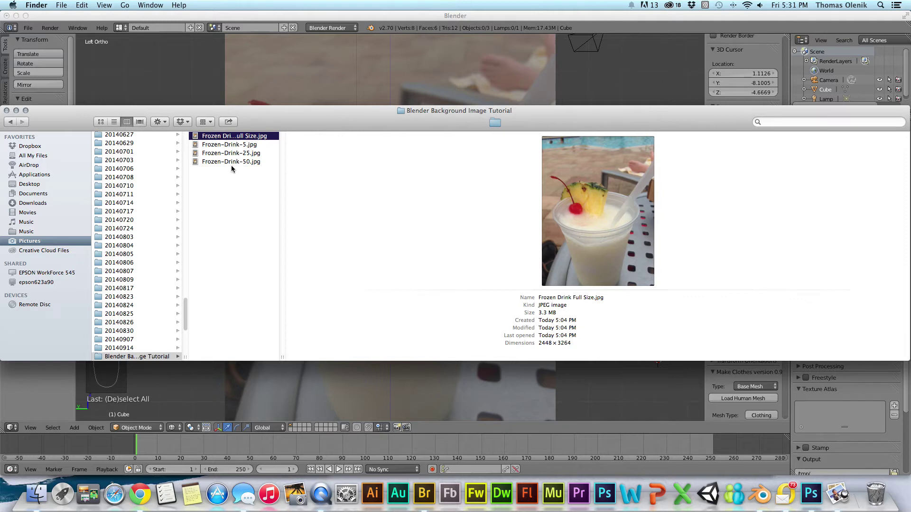
pyautogui.click(226, 145)
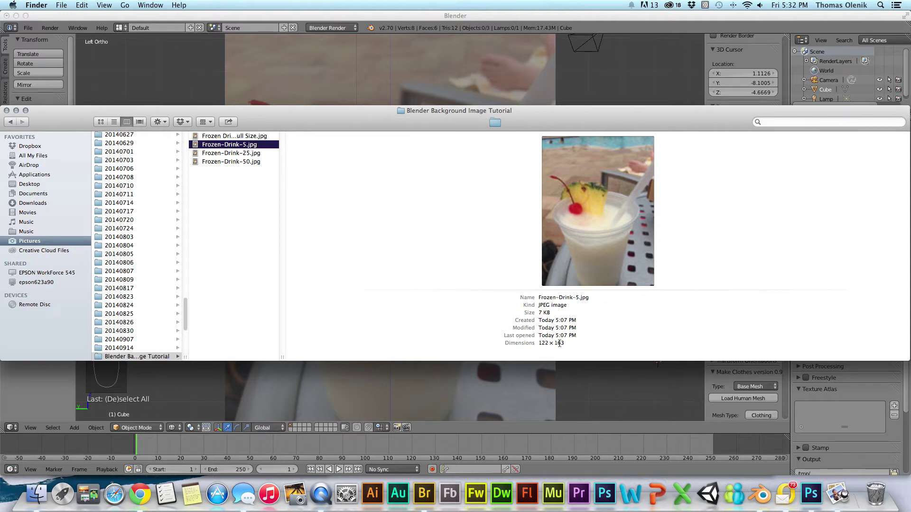
pyautogui.click(618, 30)
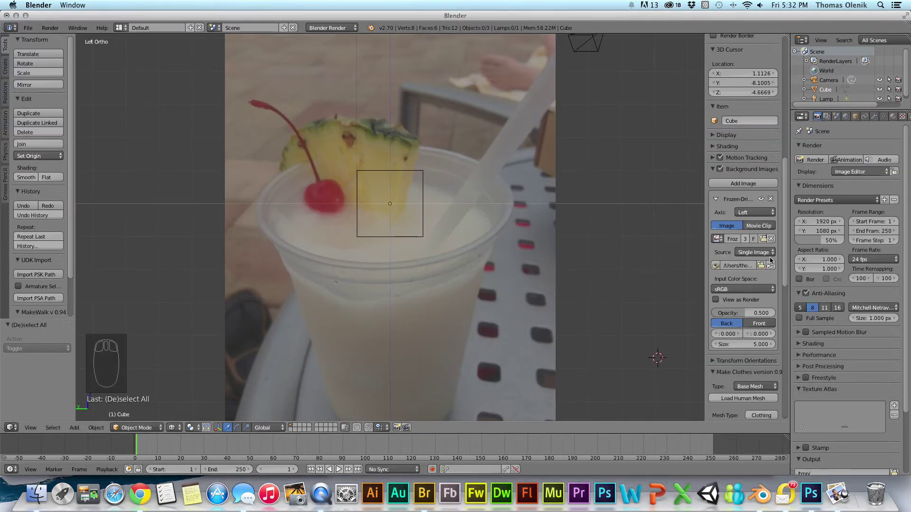
# Step: Replace the current background image with a new empty image slot whose axis is All Views
pyautogui.click(770, 199)
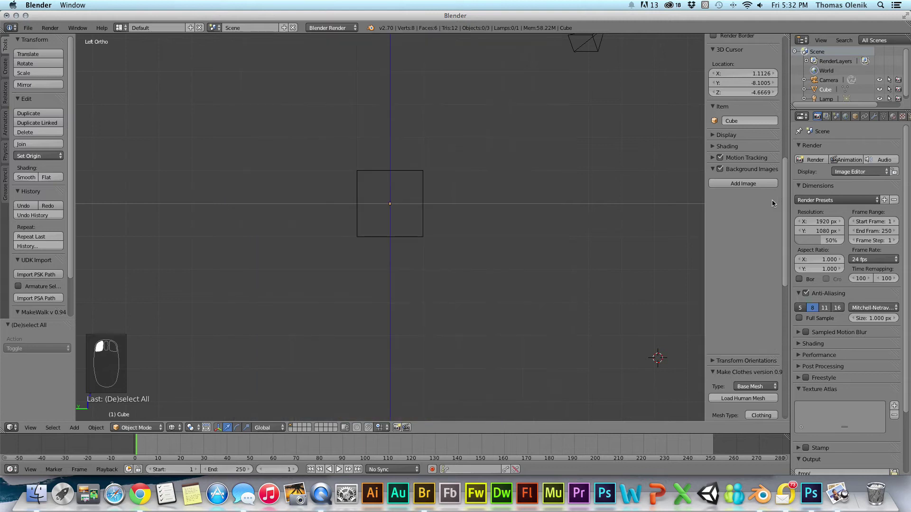
pyautogui.click(739, 185)
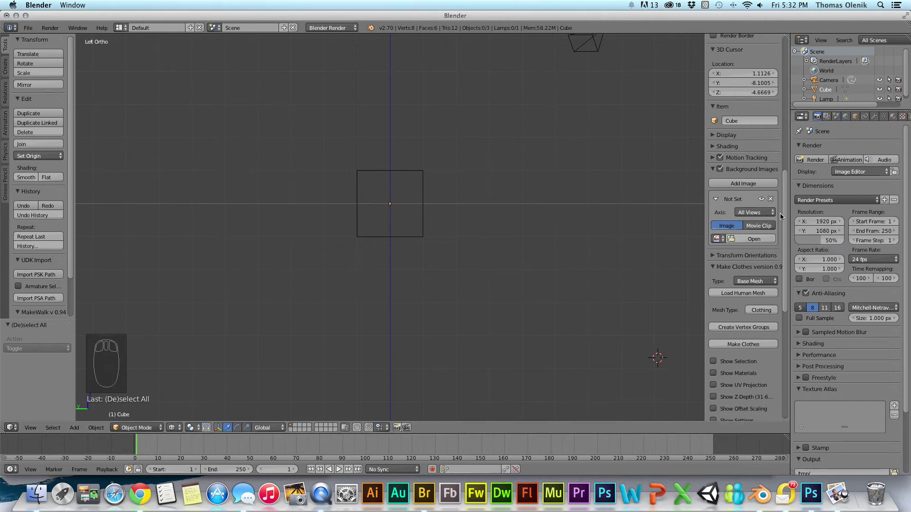
pyautogui.click(762, 212)
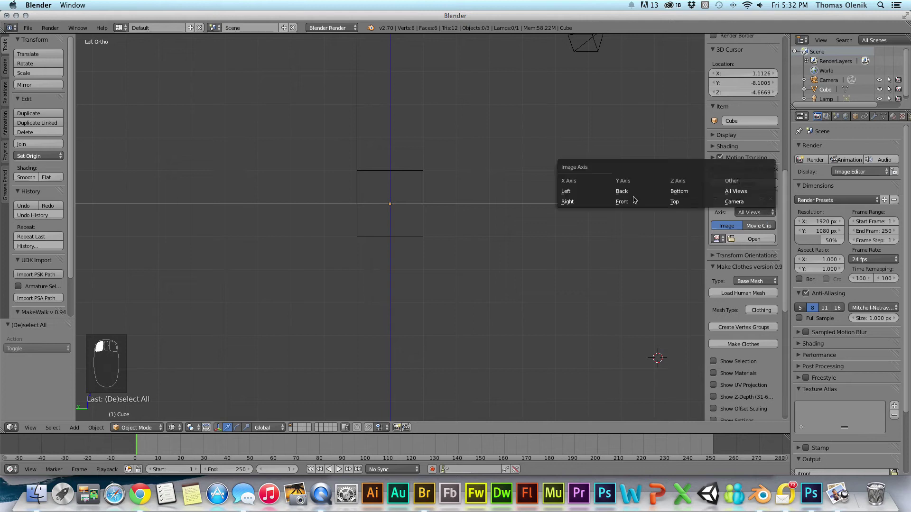
pyautogui.click(738, 192)
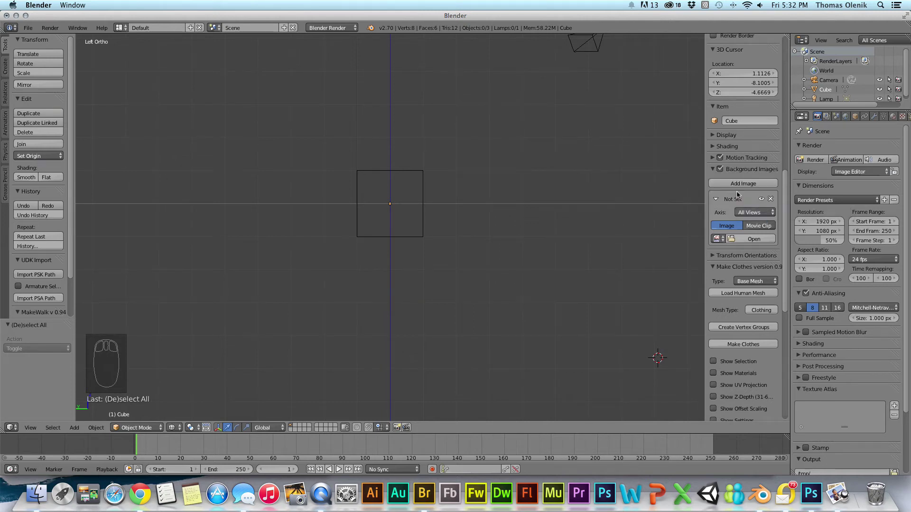
# Step: Load Frozen-Drink-5.jpg from the Blender Background Image Tutorial folder in Pictures as the background image
pyautogui.click(758, 238)
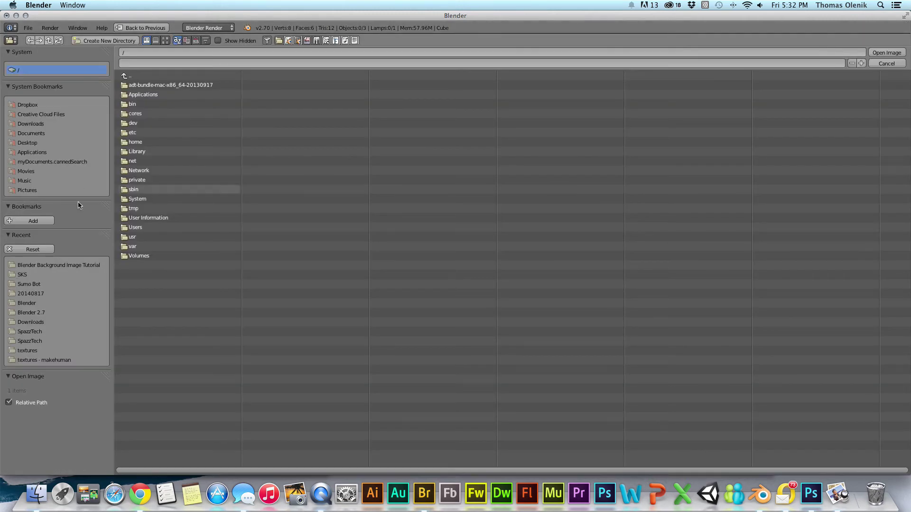
pyautogui.click(27, 189)
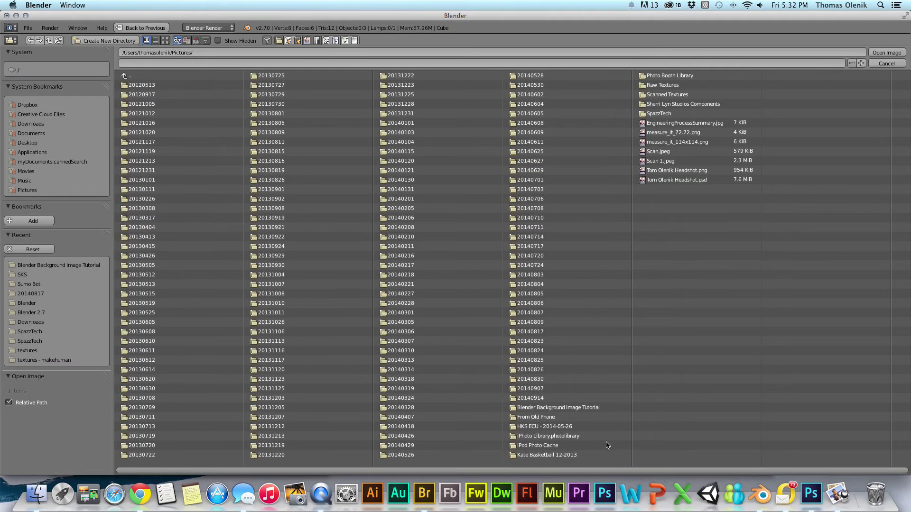
pyautogui.click(555, 408)
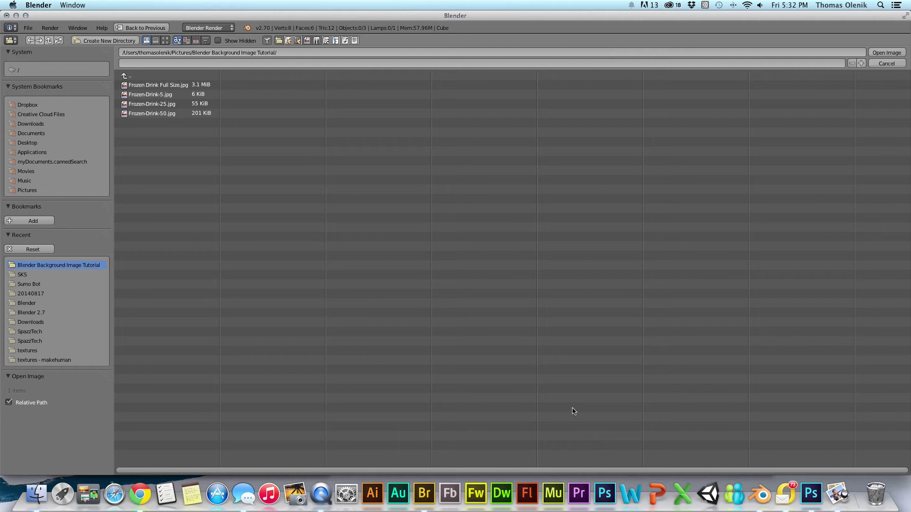
pyautogui.click(144, 98)
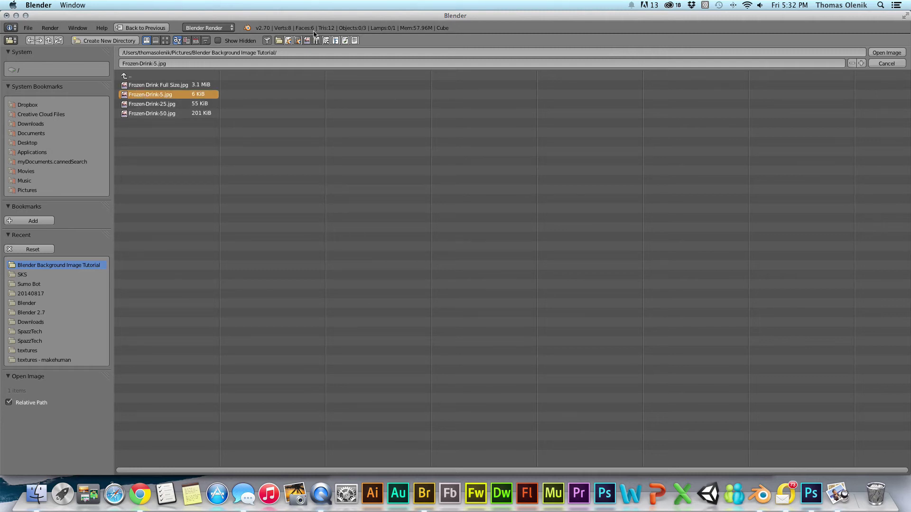
pyautogui.click(886, 52)
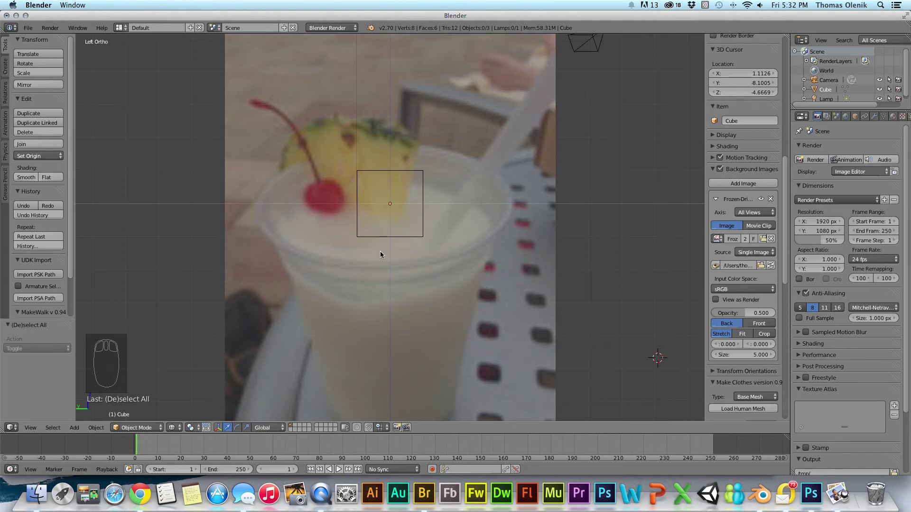
# Step: Check the background image in the front and right orthographic views, and switch the viewport to perspective
pyautogui.press('KP_1')
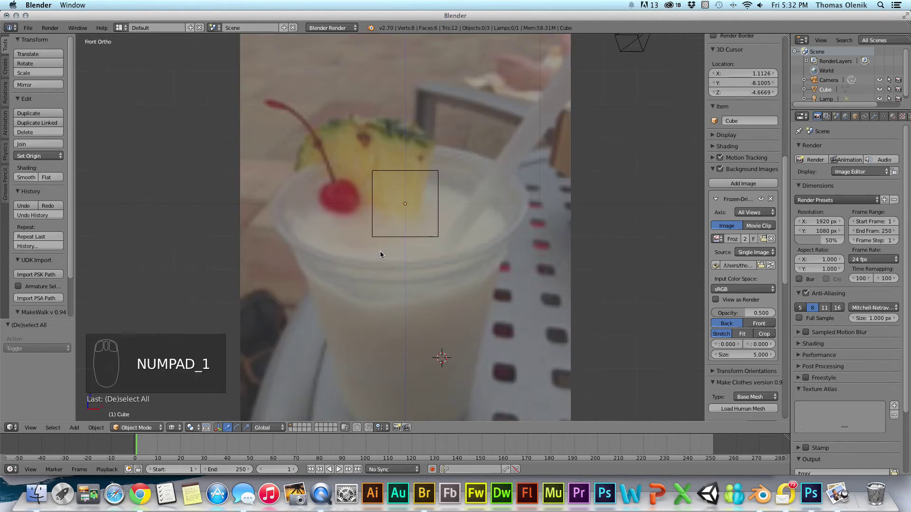
pyautogui.press('KP_3')
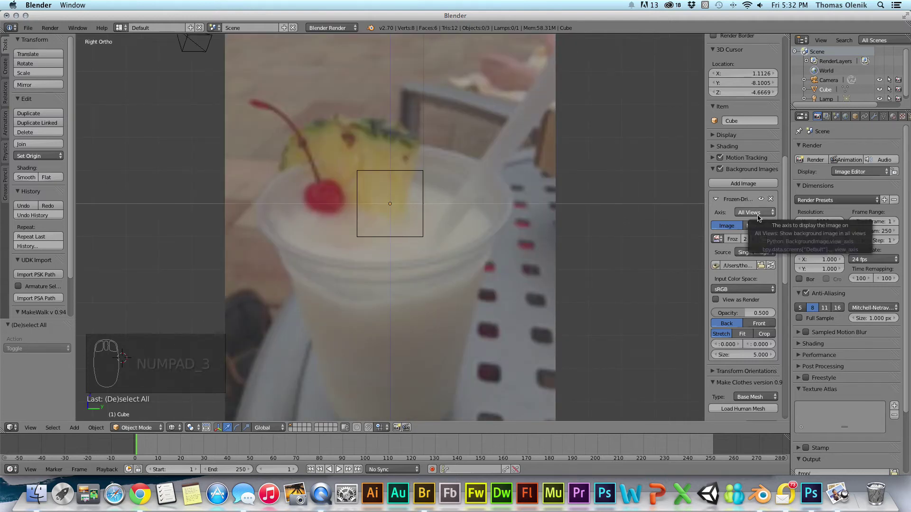
pyautogui.press('KP_7')
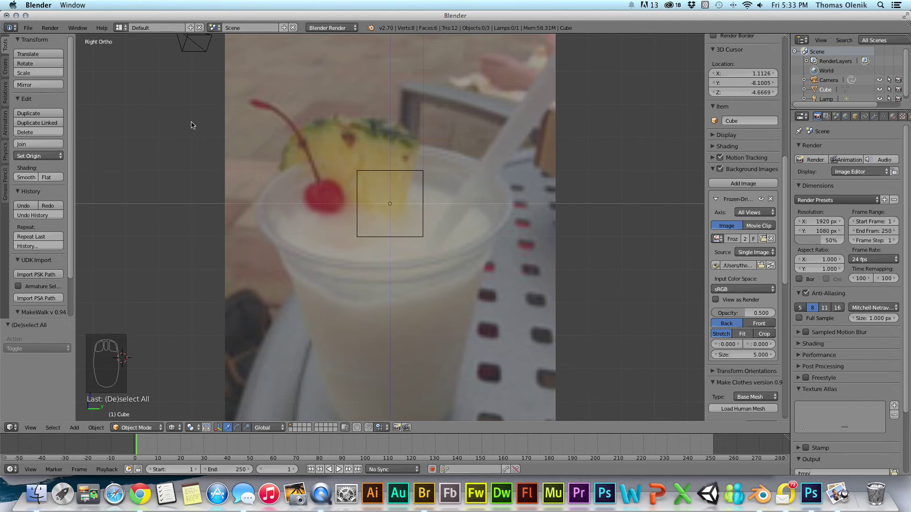
pyautogui.press('KP_5')
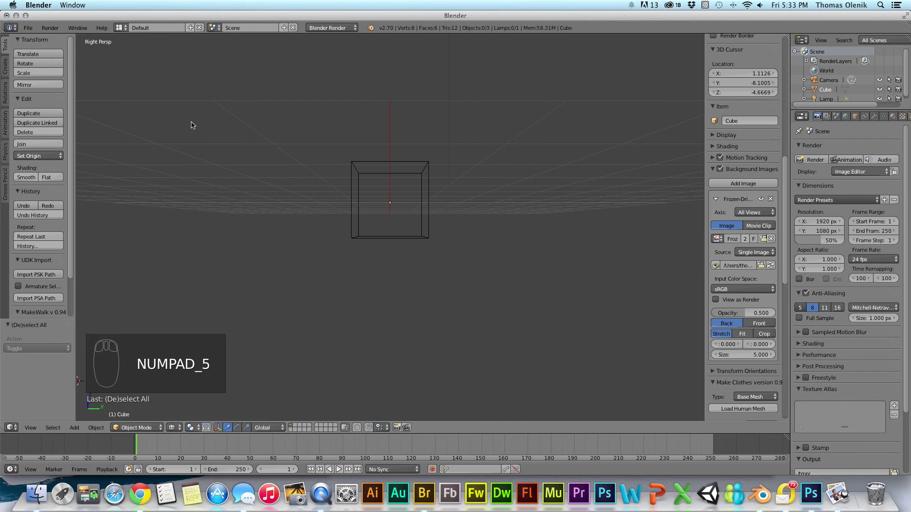
# Step: Compare the background image in the front view between orthographic and perspective projection, ending in orthographic
pyautogui.press('KP_1')
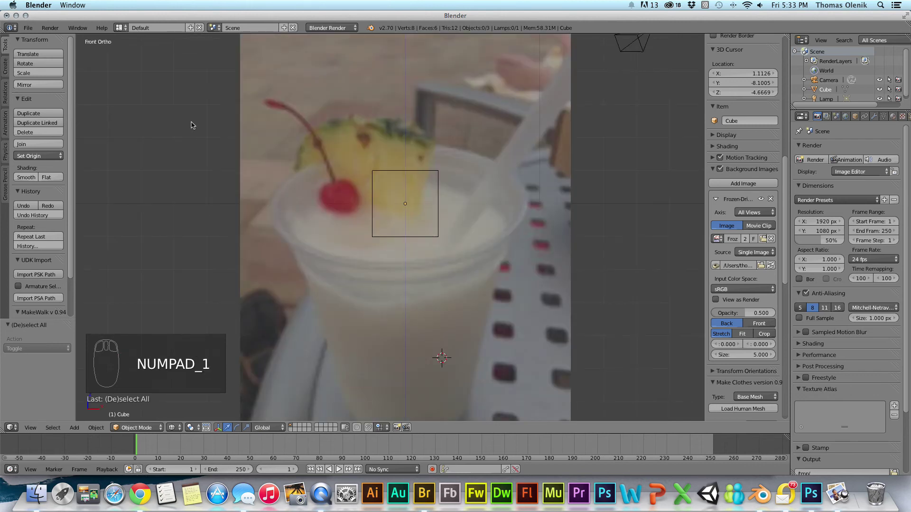
pyautogui.press('KP_5')
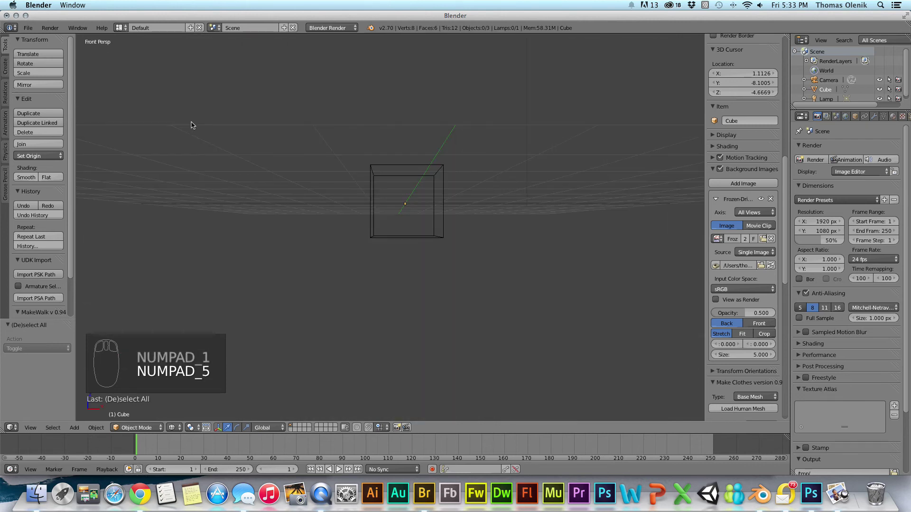
pyautogui.press('KP_5')
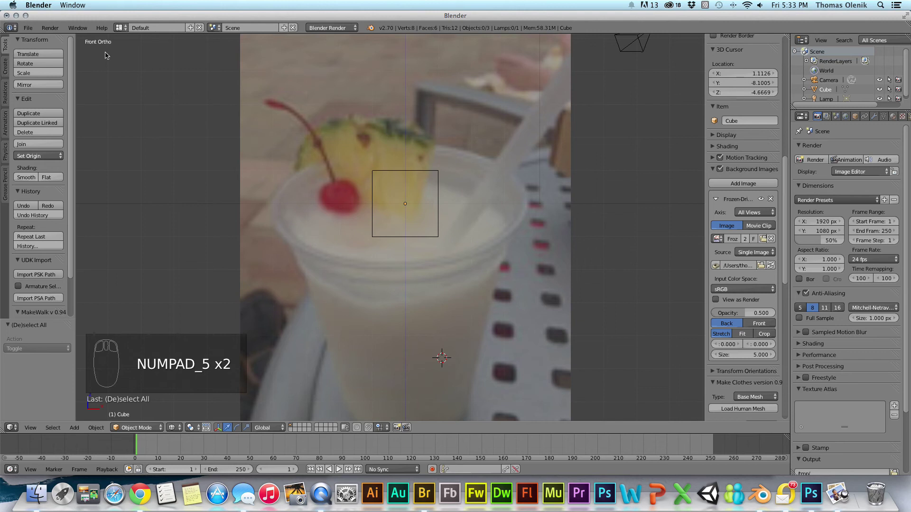
pyautogui.press('KP_5')
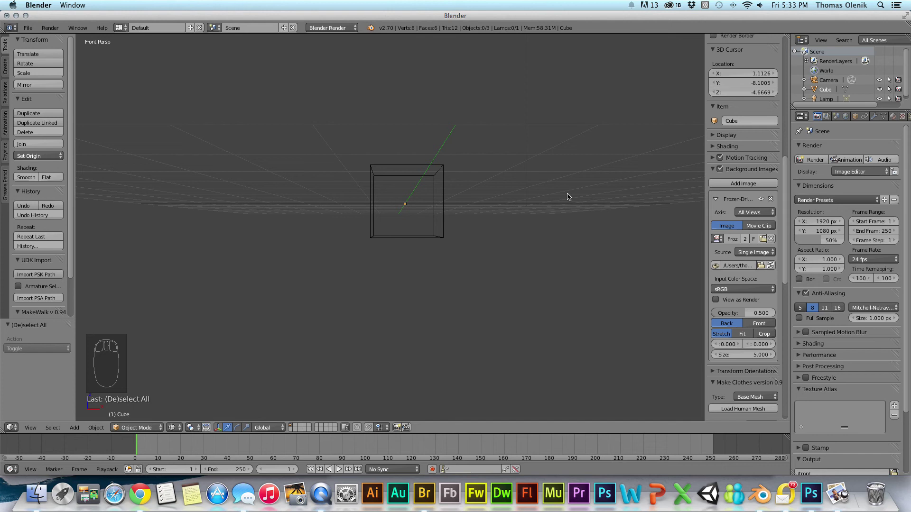
pyautogui.press('KP_5')
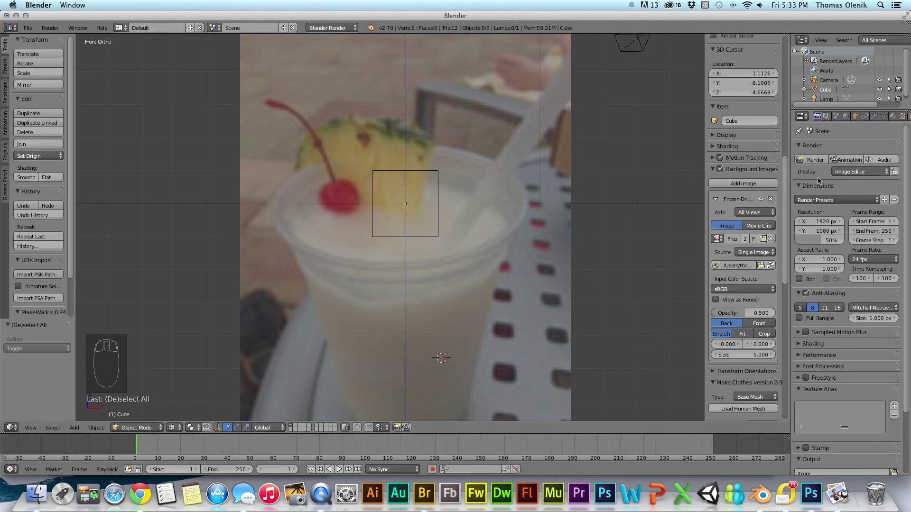
# Step: Check the background image in the front, right and top orthographic views, comparing them with freely rotated perspective views
pyautogui.press('KP_1')
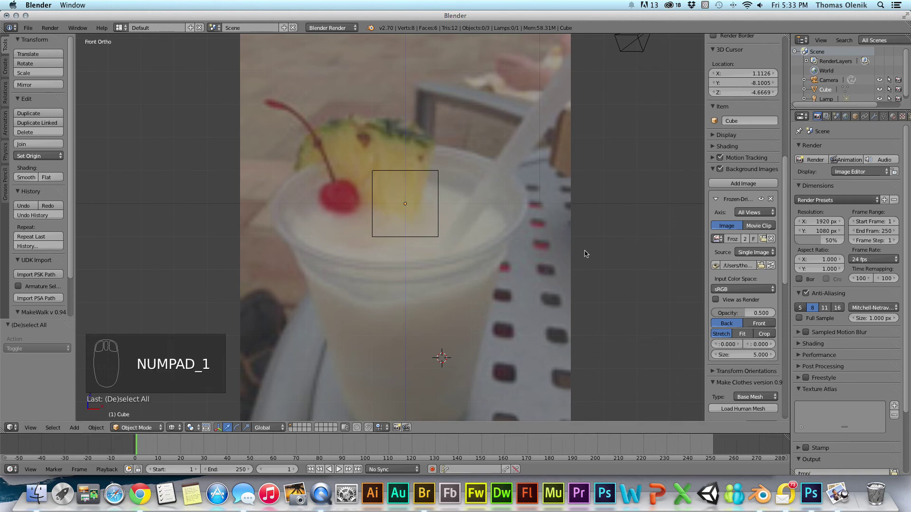
pyautogui.press('KP_3')
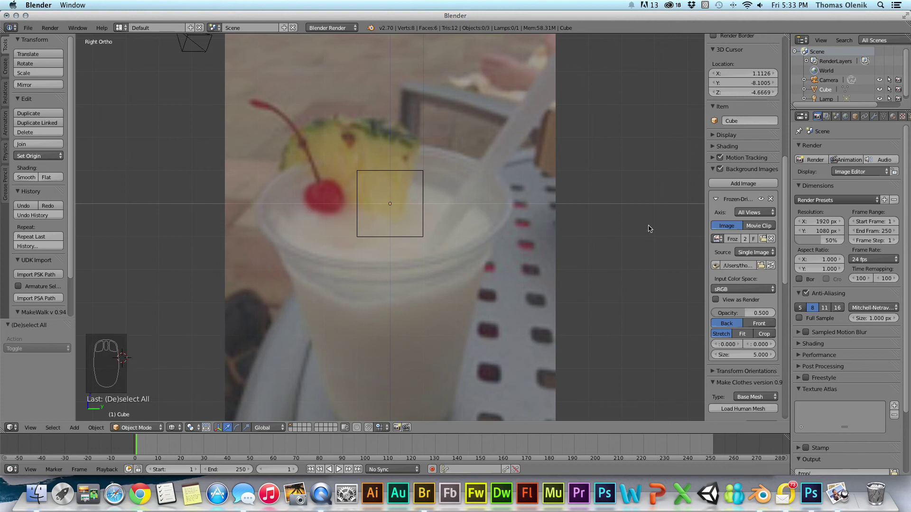
pyautogui.moveTo(620, 228); pyautogui.dragTo(602, 233, button='middle')
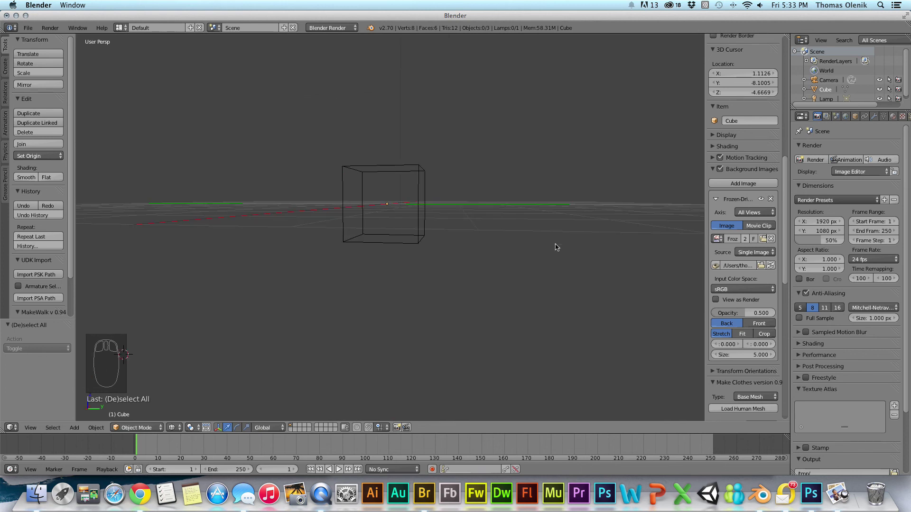
pyautogui.press('KP_1')
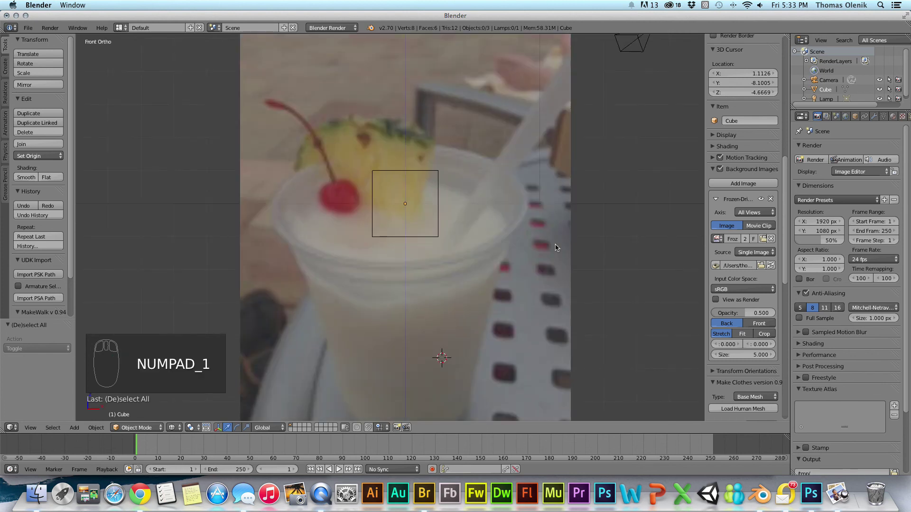
pyautogui.press('KP_3')
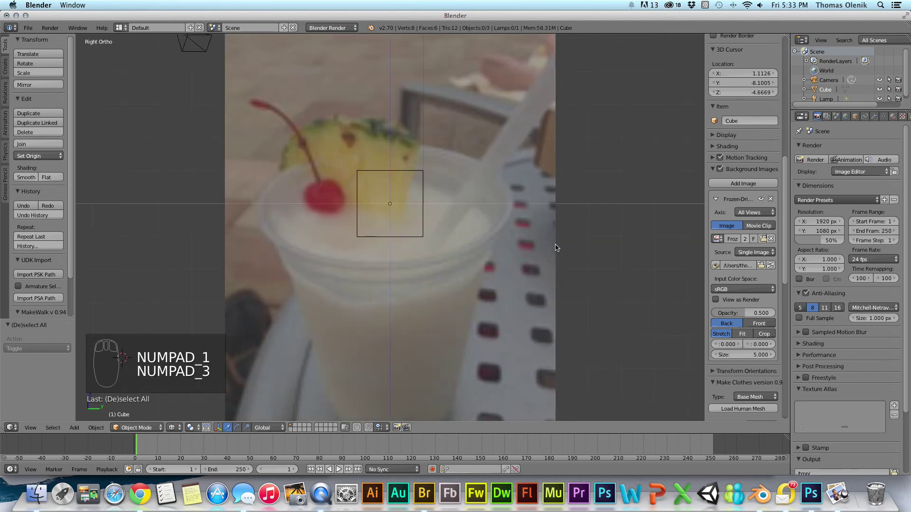
pyautogui.press('KP_7')
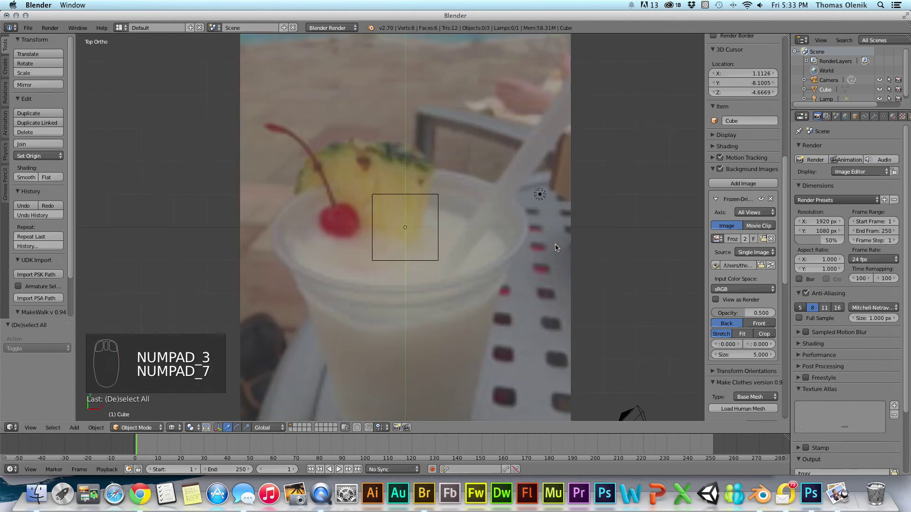
pyautogui.moveTo(584, 226); pyautogui.dragTo(505, 186, button='middle')
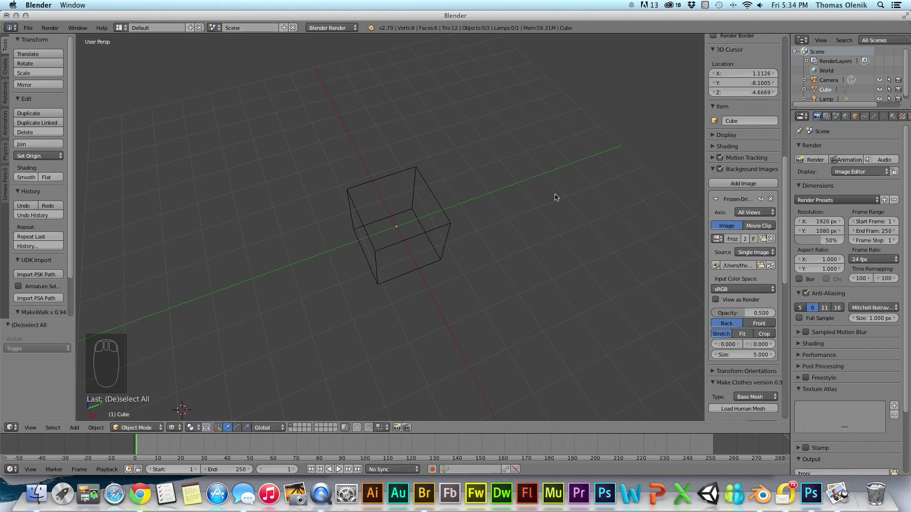
pyautogui.press('KP_3')
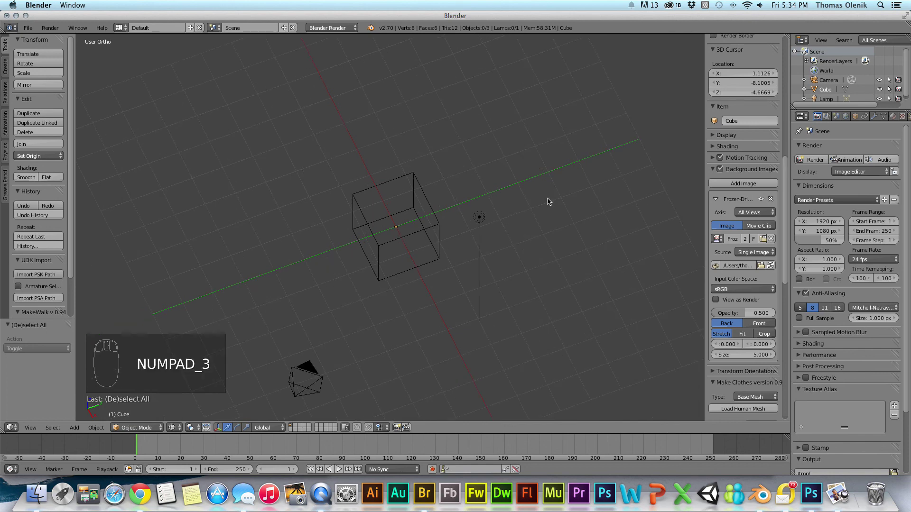